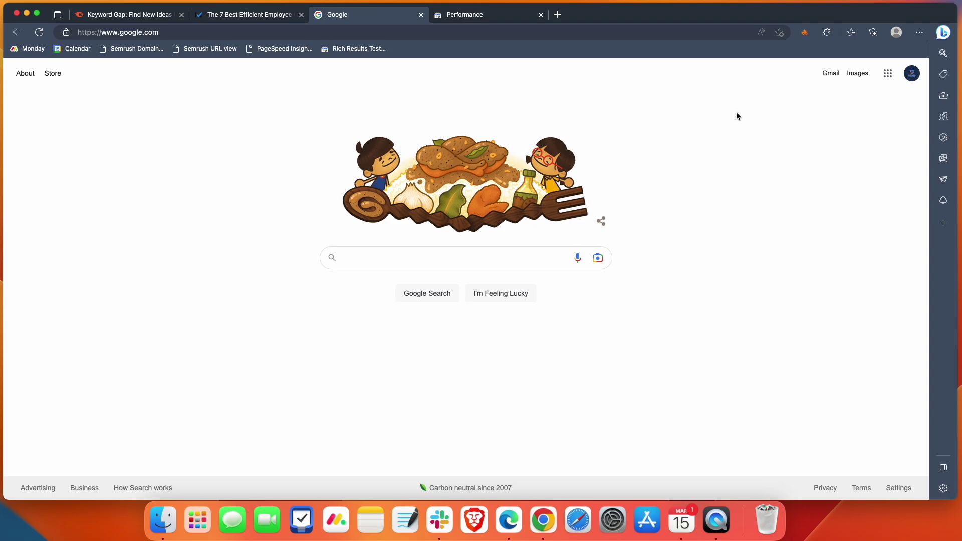
Open the Search Console search results performance report and compare the last 6 months to the previous period
{"action": "left_click", "coordinate": [496, 14]}
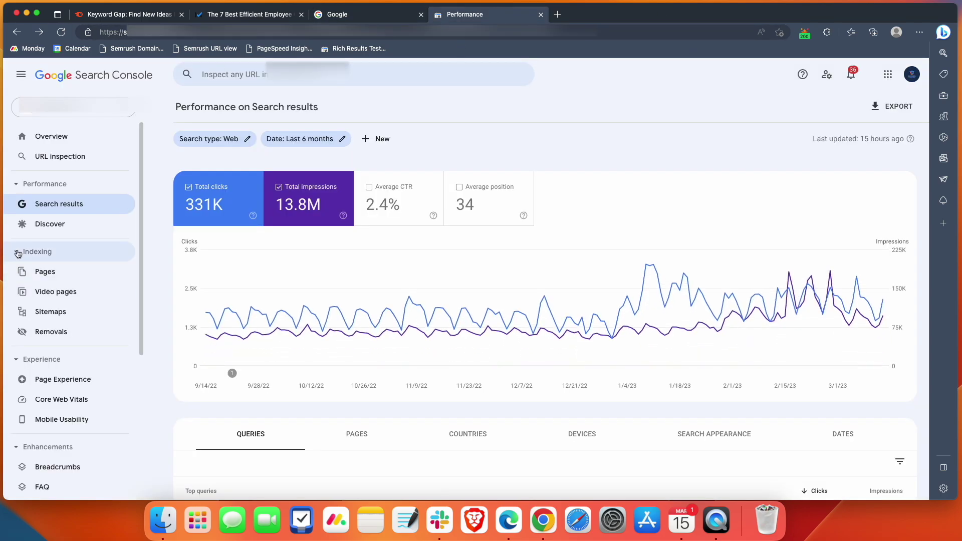
{"action": "left_click", "coordinate": [56, 206]}
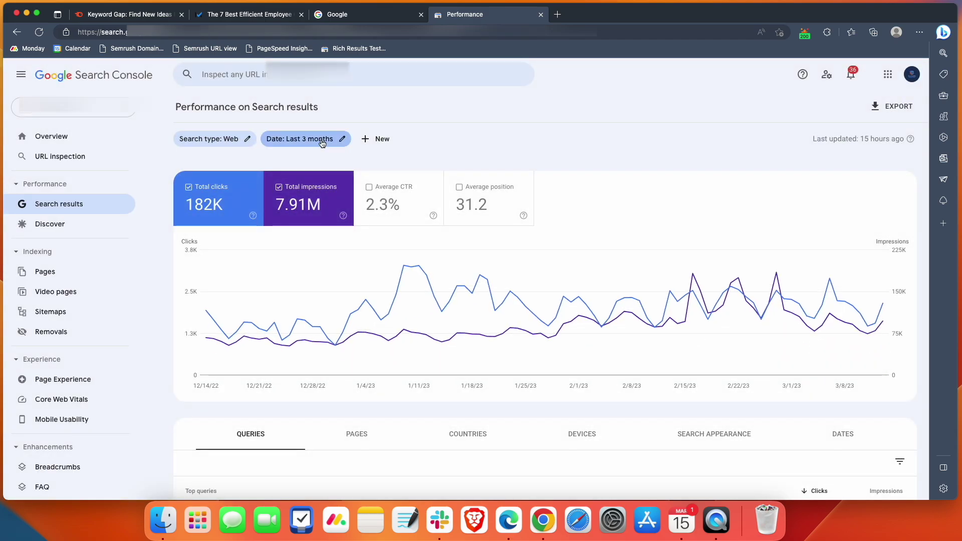
{"action": "left_click", "coordinate": [322, 142]}
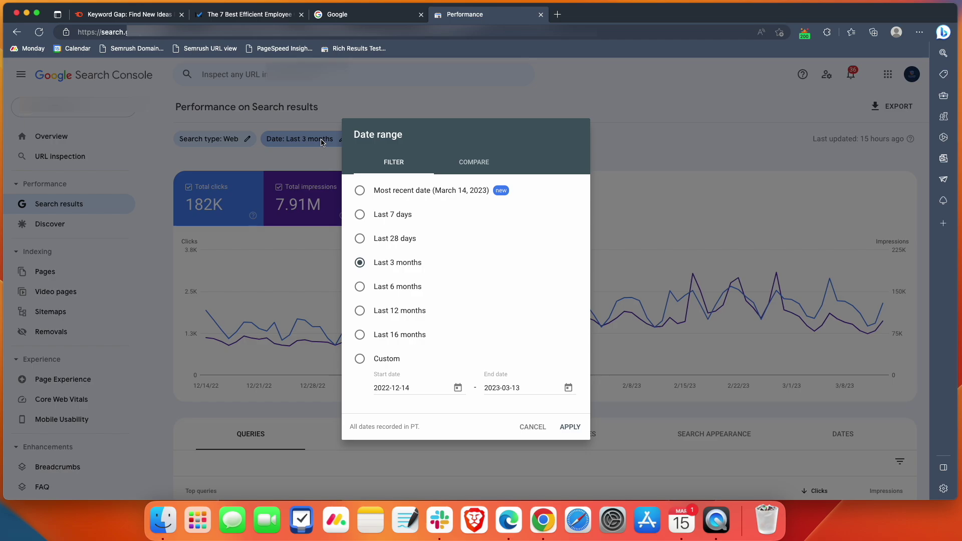
{"action": "left_click", "coordinate": [453, 164]}
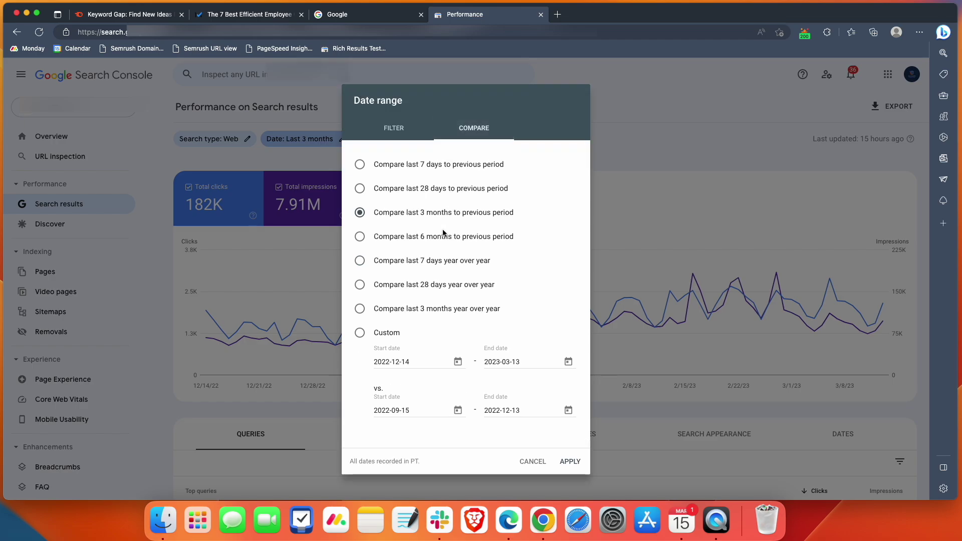
{"action": "left_click", "coordinate": [444, 234]}
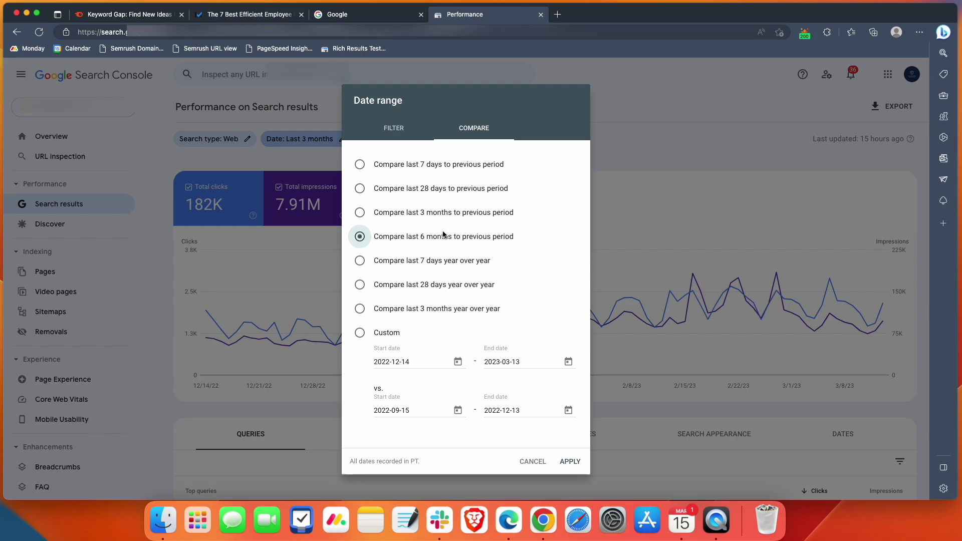
{"action": "left_click", "coordinate": [570, 464]}
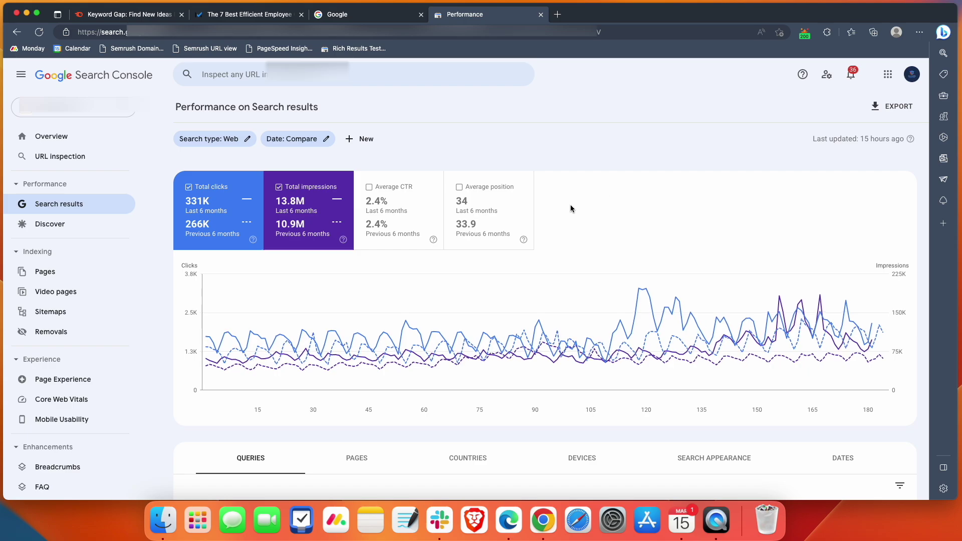
Break the performance report down by pages and turn off the Total impressions metric
{"action": "scroll", "coordinate": [592, 247], "scroll_direction": "down", "scroll_amount": 2}
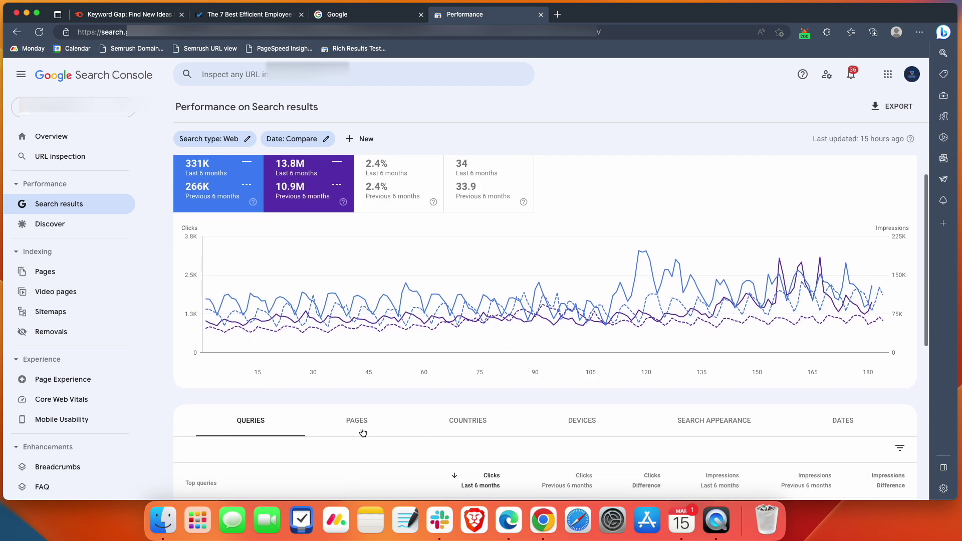
{"action": "left_click", "coordinate": [363, 432]}
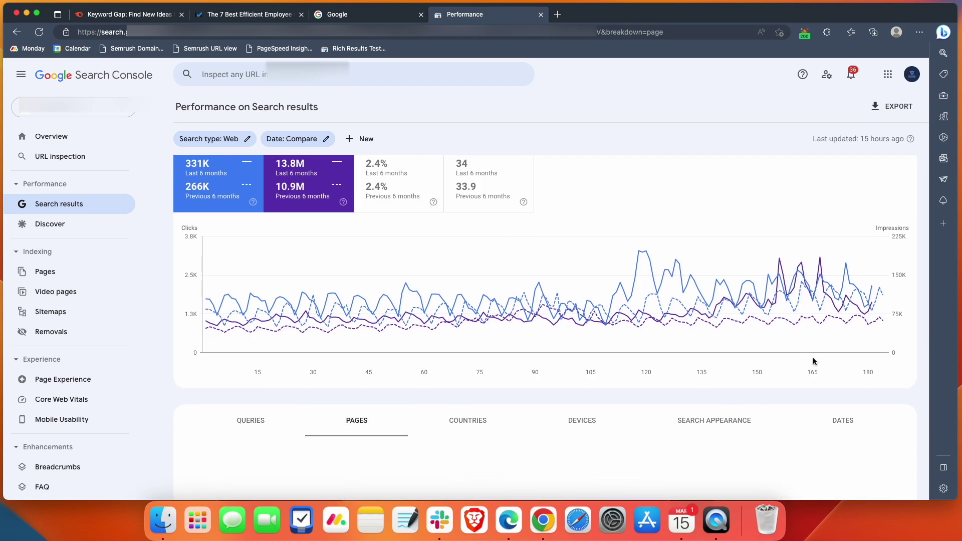
{"action": "scroll", "coordinate": [348, 232], "scroll_direction": "up", "scroll_amount": 2}
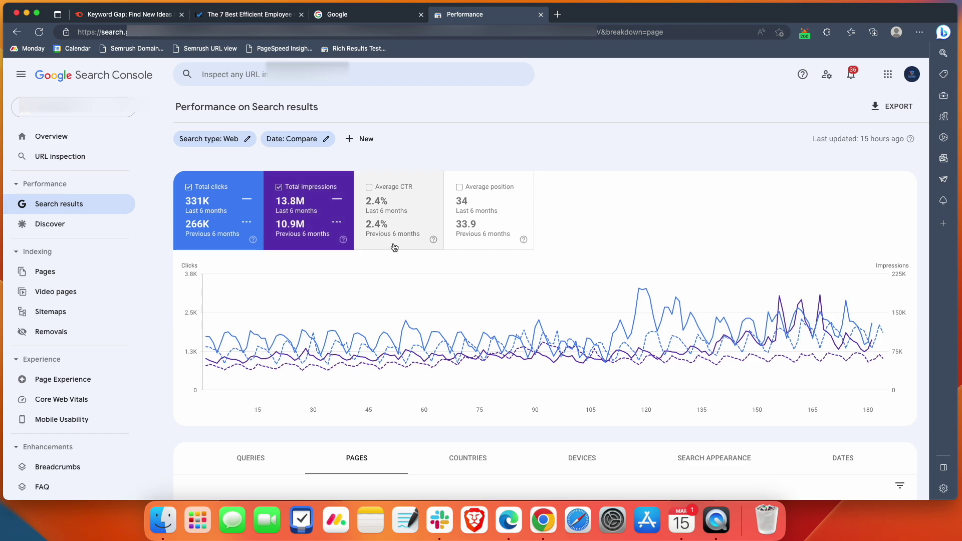
{"action": "left_click", "coordinate": [308, 215]}
Sort the pages by Clicks Difference in ascending order and review the pages with the largest losses
{"action": "scroll", "coordinate": [701, 346], "scroll_direction": "down", "scroll_amount": 3}
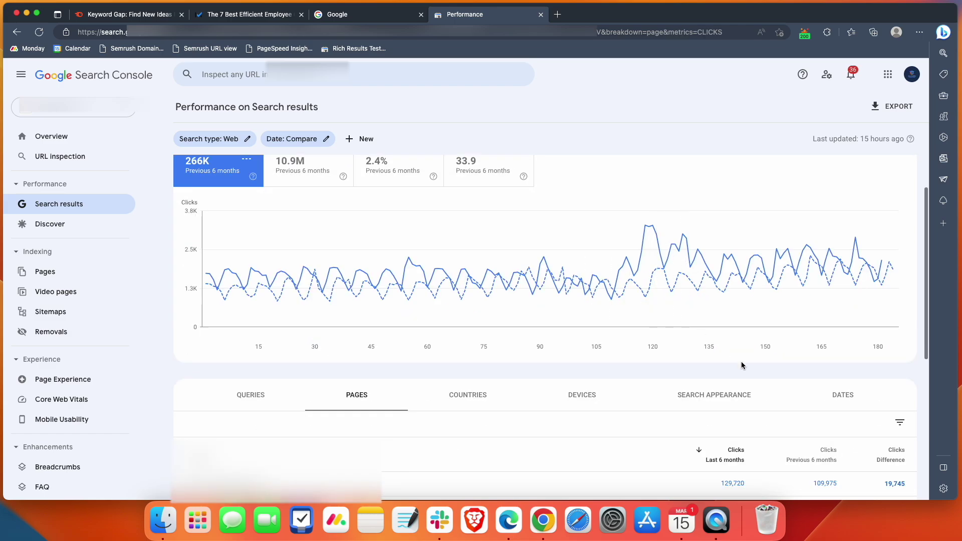
{"action": "left_click", "coordinate": [886, 458]}
{"action": "scroll", "coordinate": [852, 432], "scroll_direction": "down", "scroll_amount": 1}
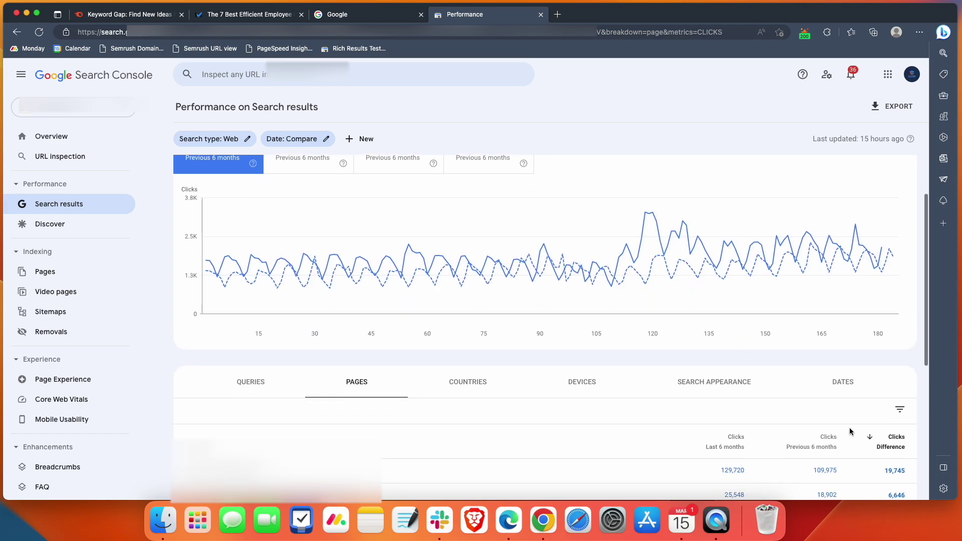
{"action": "left_click", "coordinate": [886, 442]}
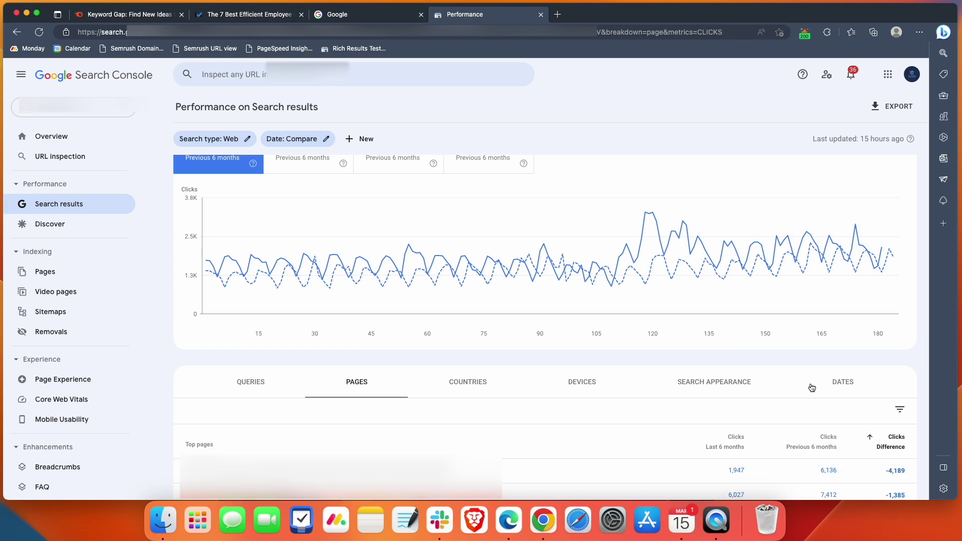
{"action": "scroll", "coordinate": [812, 388], "scroll_direction": "up", "scroll_amount": 3}
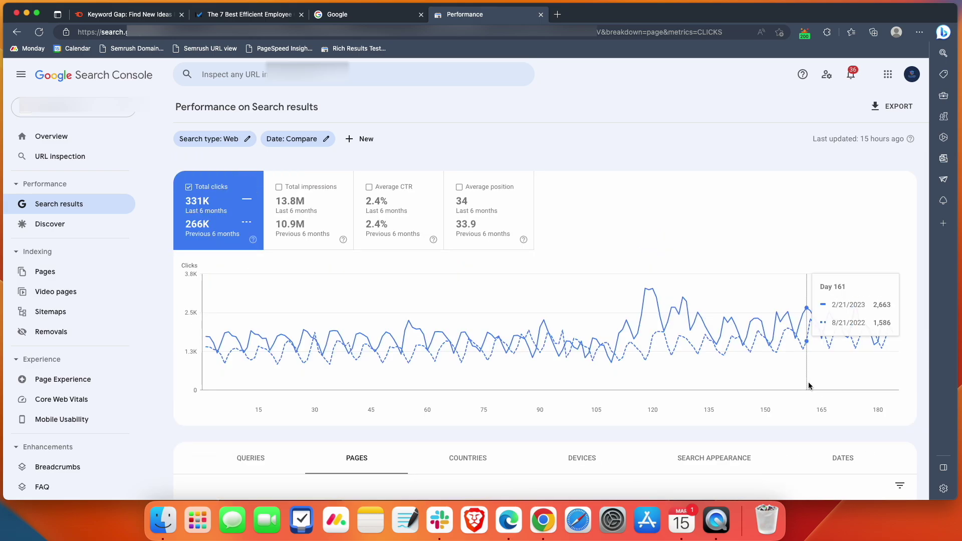
{"action": "scroll", "coordinate": [809, 386], "scroll_direction": "down", "scroll_amount": 10}
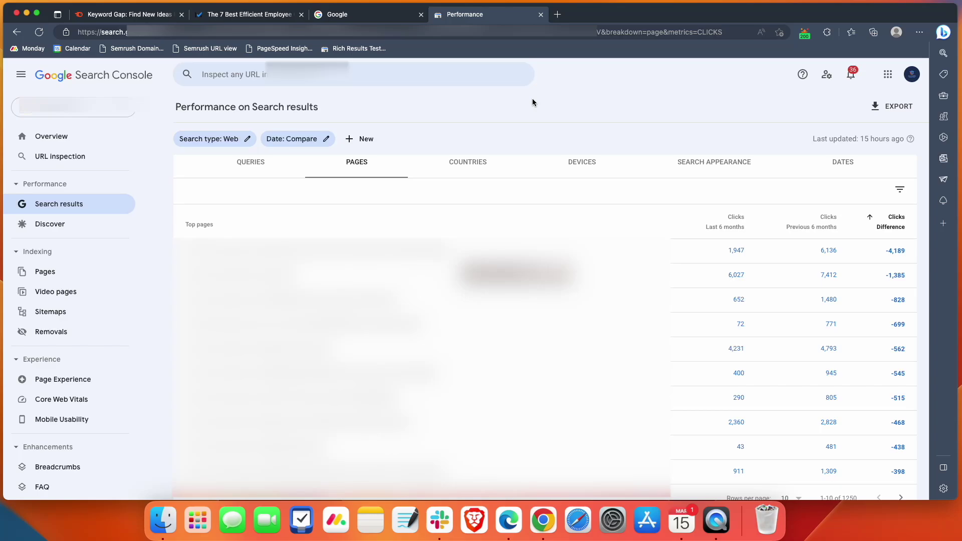
Bring up the Merchant Maverick employee onboarding software article and dismiss its payroll offer popup
{"action": "left_click", "coordinate": [256, 17]}
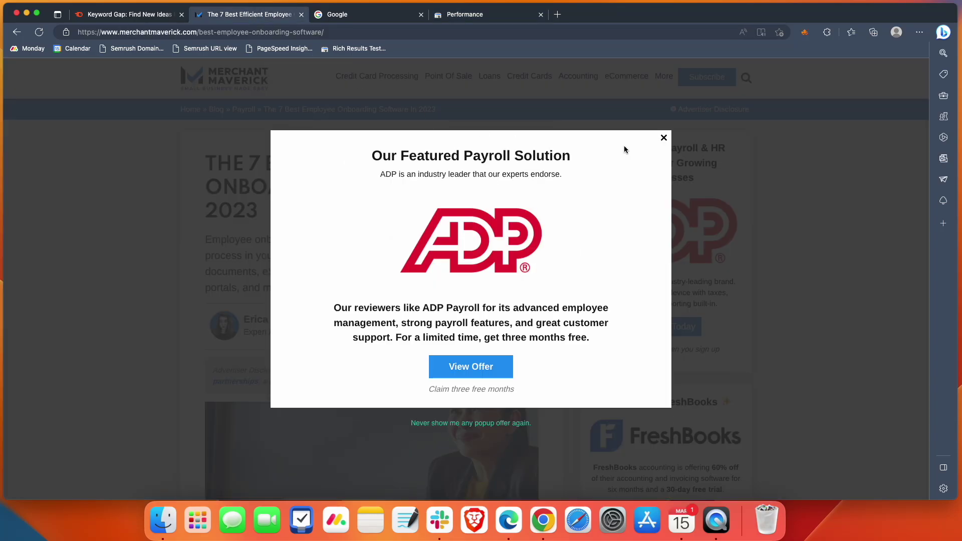
{"action": "left_click", "coordinate": [662, 140]}
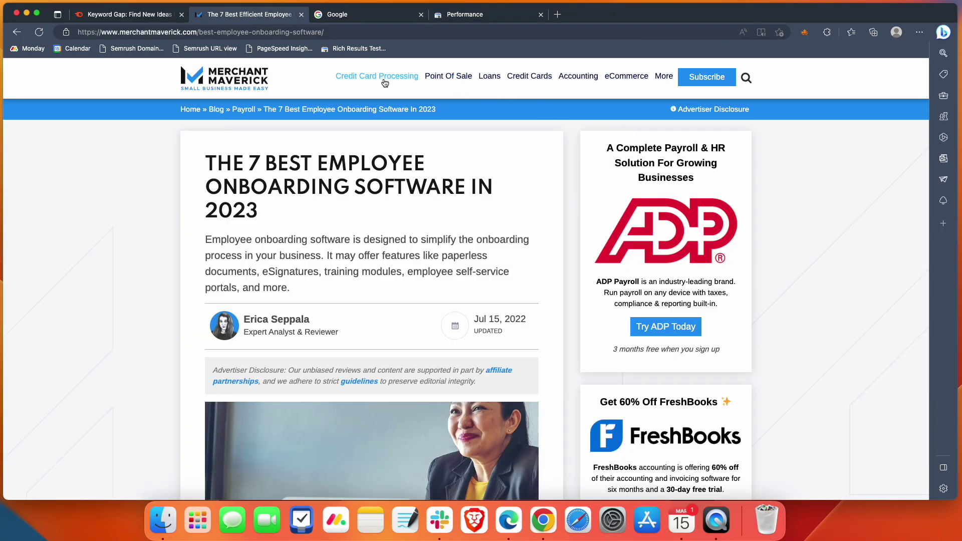
{"action": "mouse_move", "coordinate": [352, 87]}
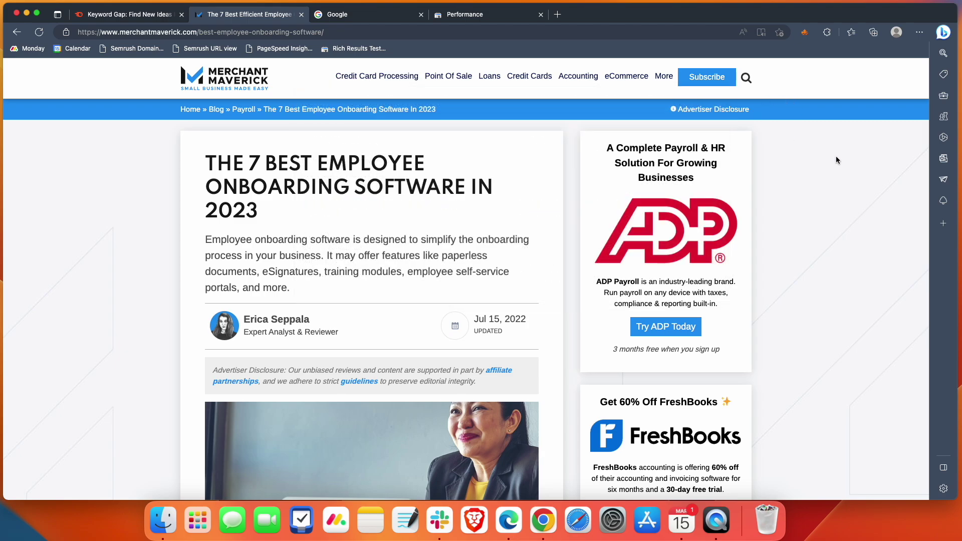
Search Google for "best new employee onboarding software"
{"action": "left_click", "coordinate": [364, 14]}
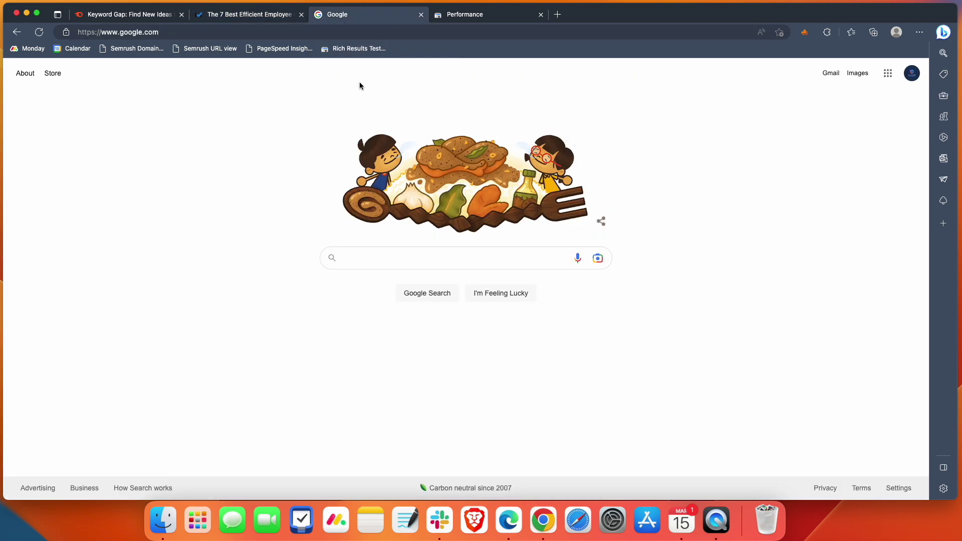
{"action": "left_click", "coordinate": [377, 256]}
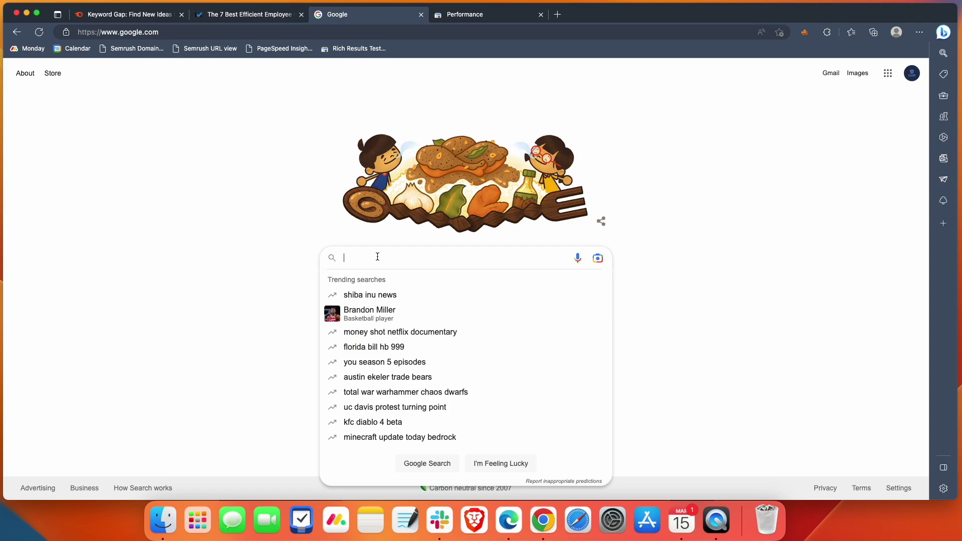
{"action": "type", "text": "employee "}
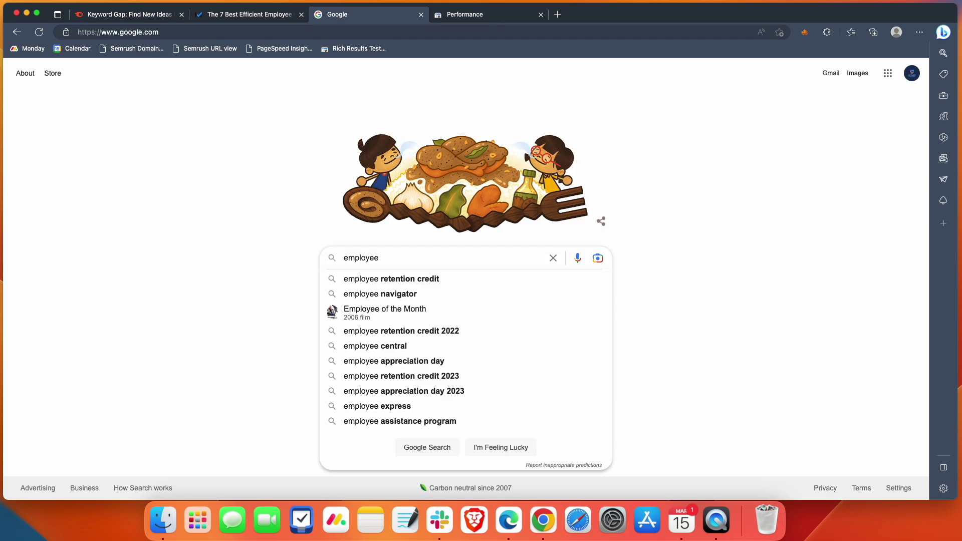
{"action": "type", "text": "best new"}
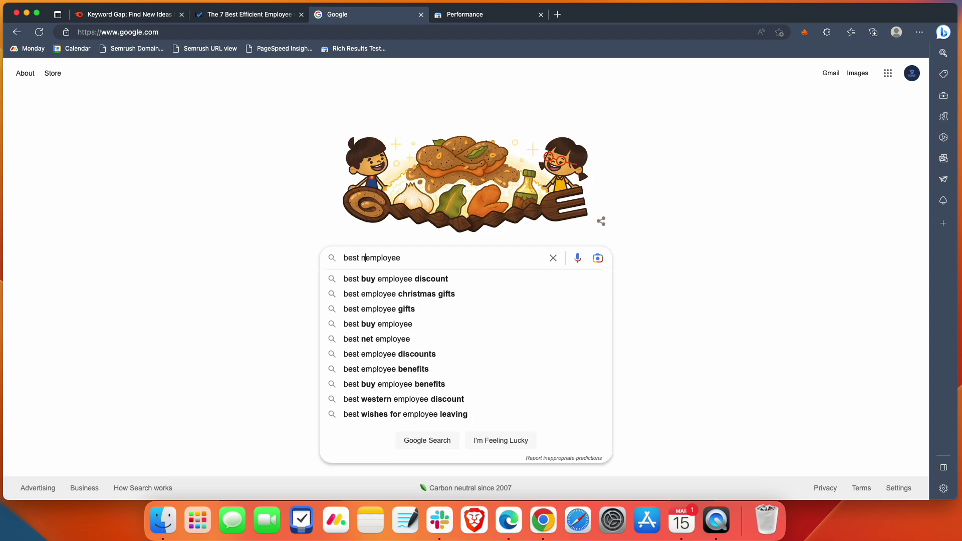
{"action": "left_click", "coordinate": [415, 258]}
{"action": "type", "text": "o"}
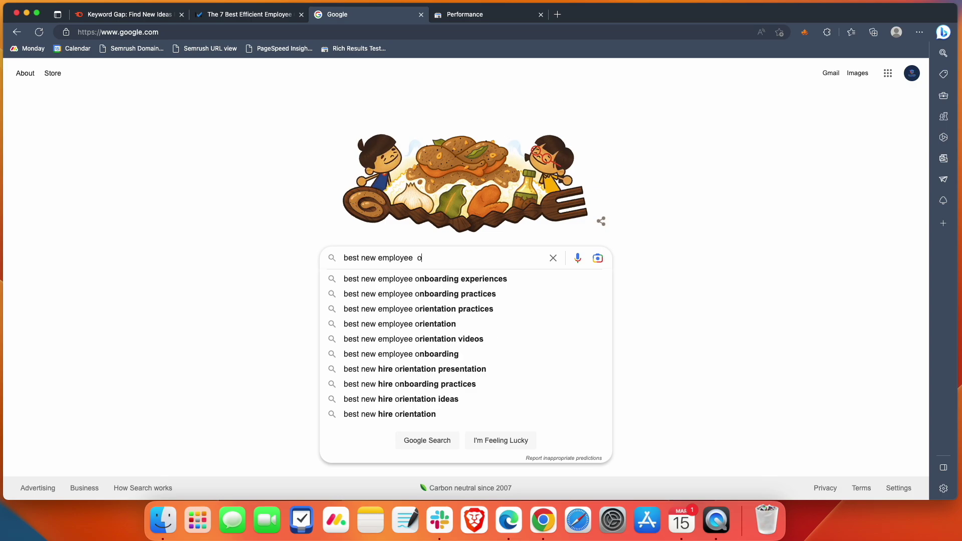
{"action": "type", "text": "nboa"}
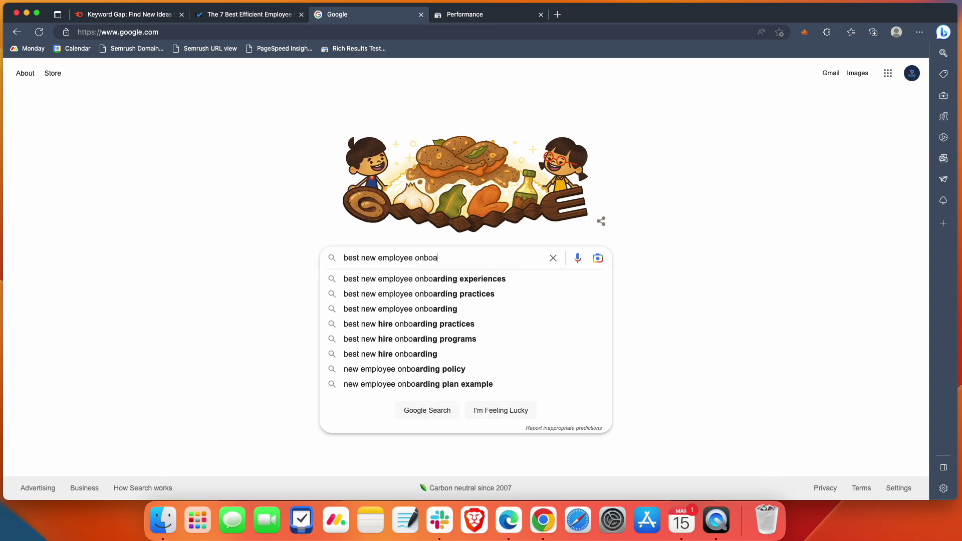
{"action": "type", "text": "rding software"}
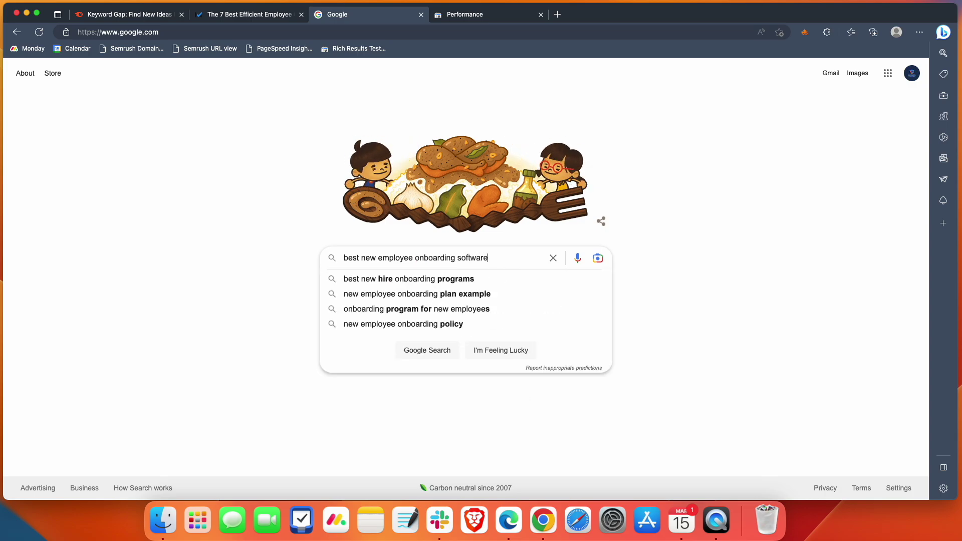
{"action": "key", "text": "Return"}
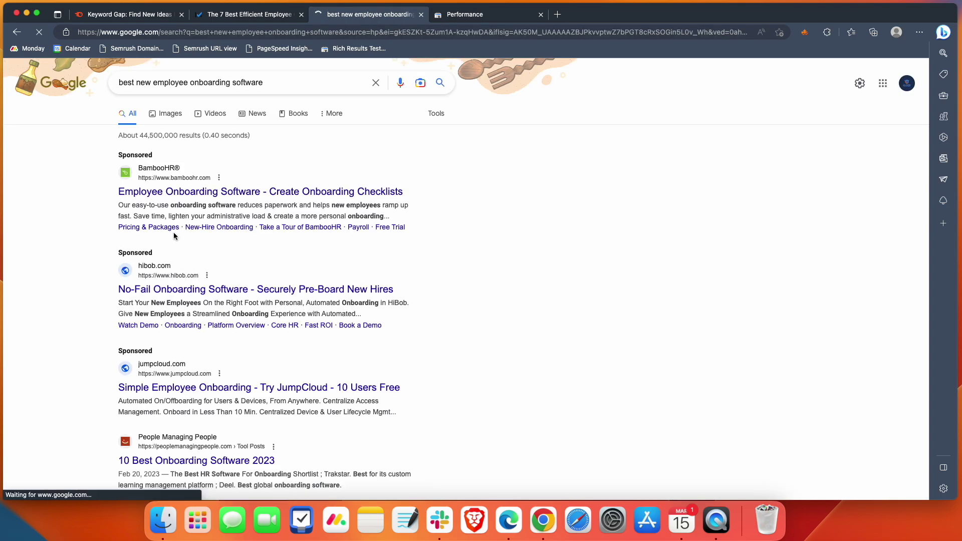
Open the People Managing People and Helpjuice onboarding software articles from the search results in new tabs
{"action": "scroll", "coordinate": [87, 280], "scroll_direction": "down", "scroll_amount": 3}
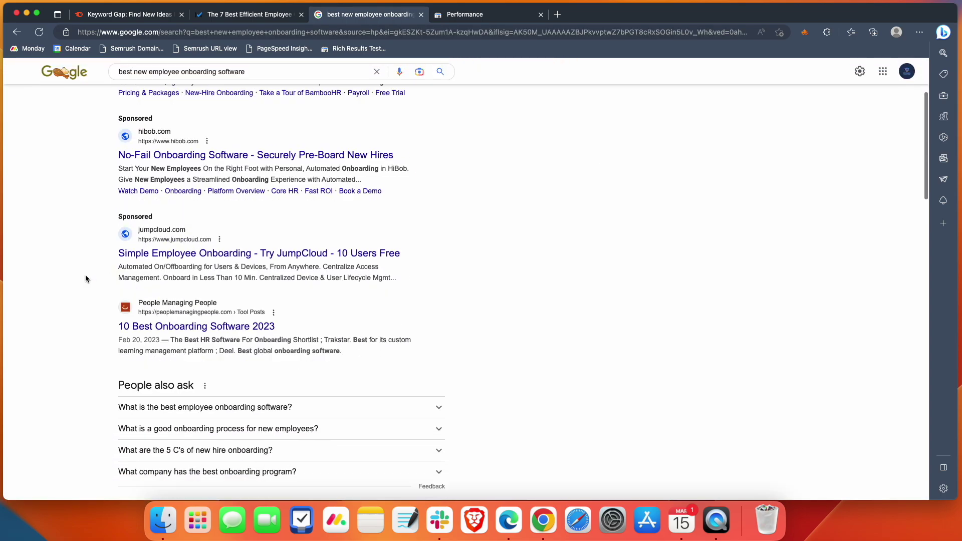
{"action": "scroll", "coordinate": [98, 323], "scroll_direction": "down", "scroll_amount": 2}
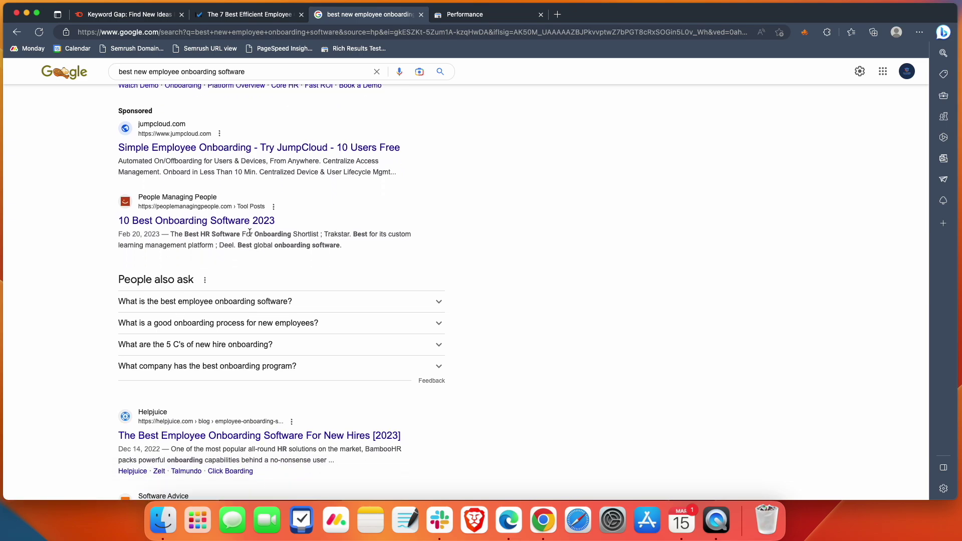
{"action": "right_click", "coordinate": [246, 226]}
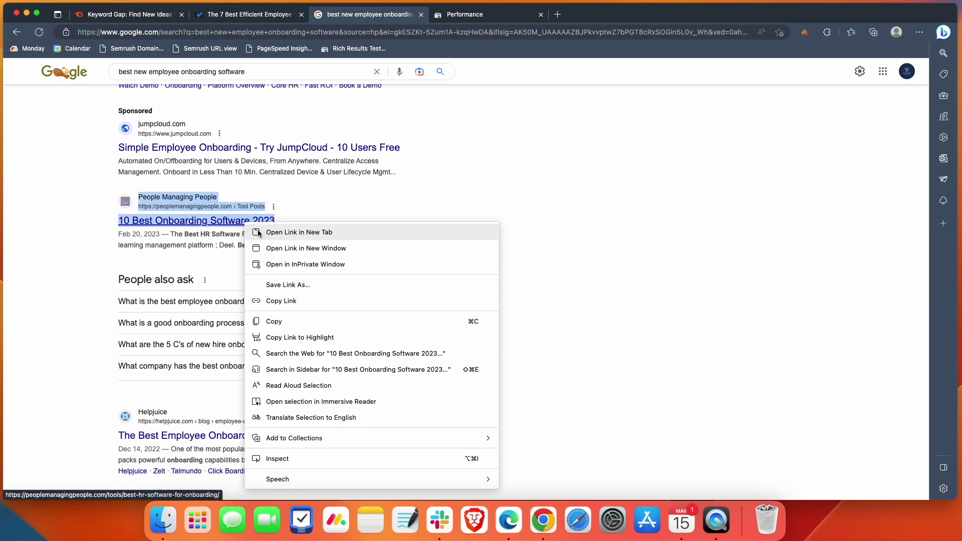
{"action": "left_click", "coordinate": [266, 231]}
{"action": "scroll", "coordinate": [61, 318], "scroll_direction": "down", "scroll_amount": 3}
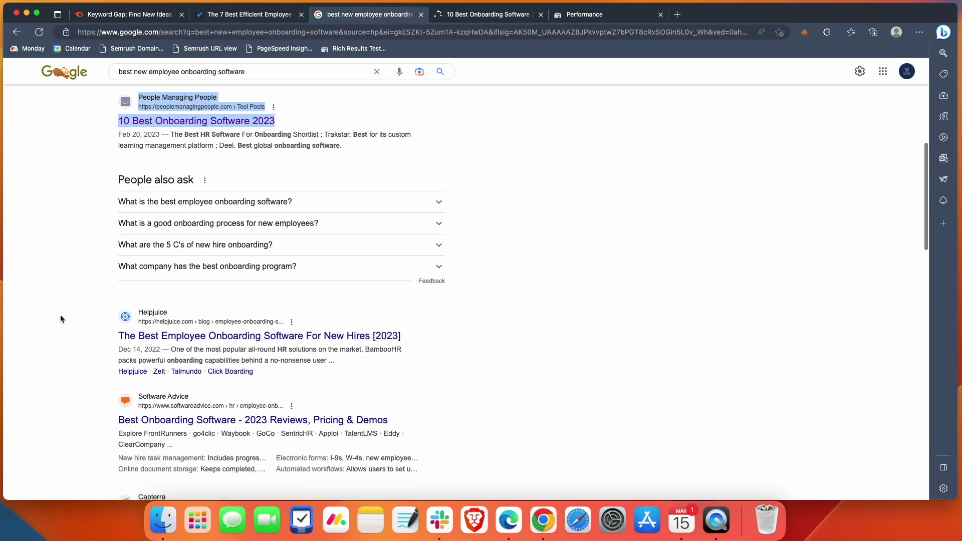
{"action": "scroll", "coordinate": [61, 318], "scroll_direction": "down", "scroll_amount": 1}
{"action": "right_click", "coordinate": [232, 310]}
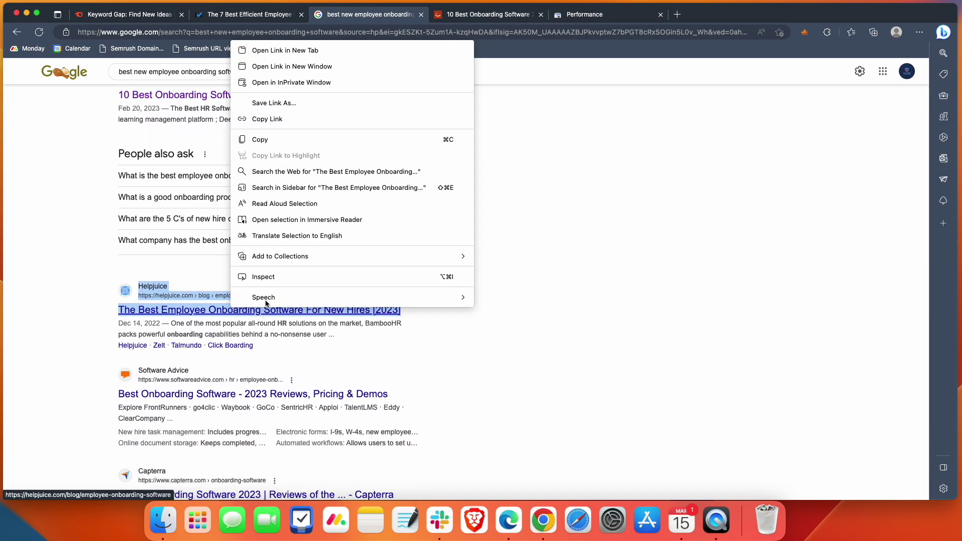
{"action": "left_click", "coordinate": [281, 51]}
Look over the opened People Managing People article and the Helpjuice article
{"action": "scroll", "coordinate": [95, 302], "scroll_direction": "down", "scroll_amount": 1}
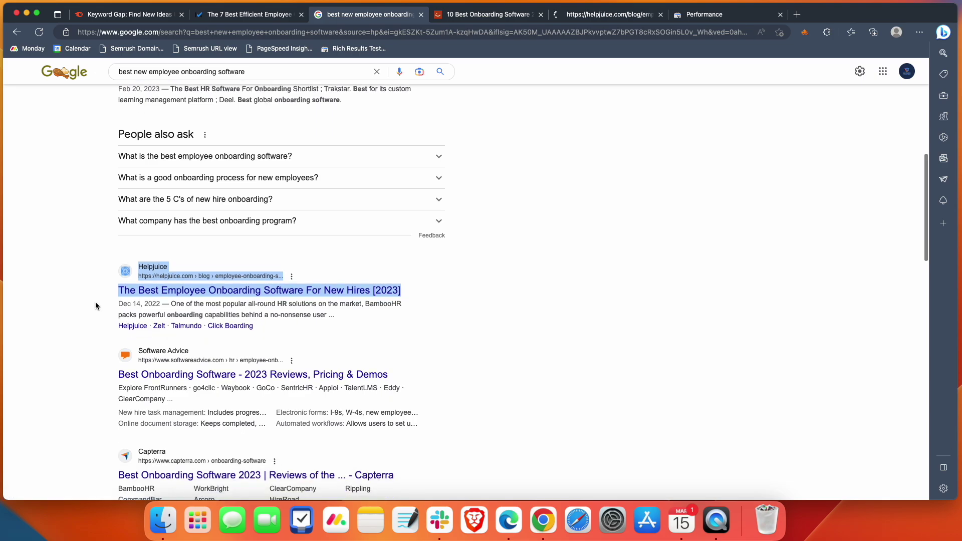
{"action": "left_click", "coordinate": [474, 14]}
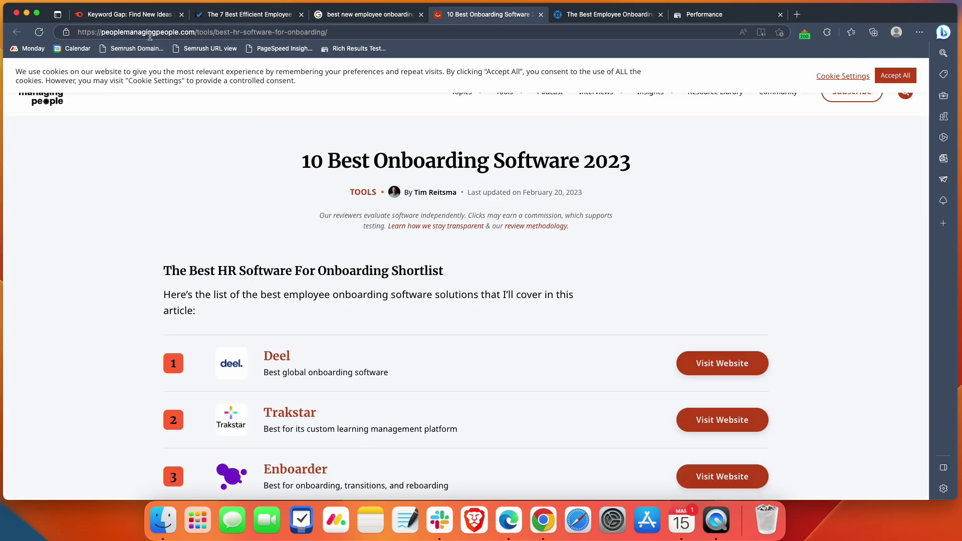
{"action": "left_click", "coordinate": [597, 15]}
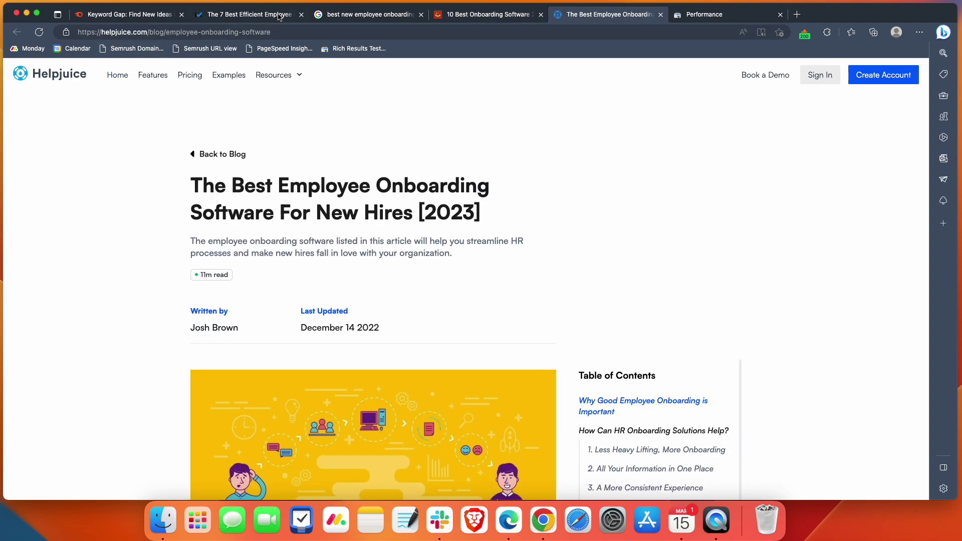
In Semrush Keyword Gap, enter the copied Merchant Maverick article URL as your own page and set its scope to Exact URL
{"action": "left_click", "coordinate": [128, 14]}
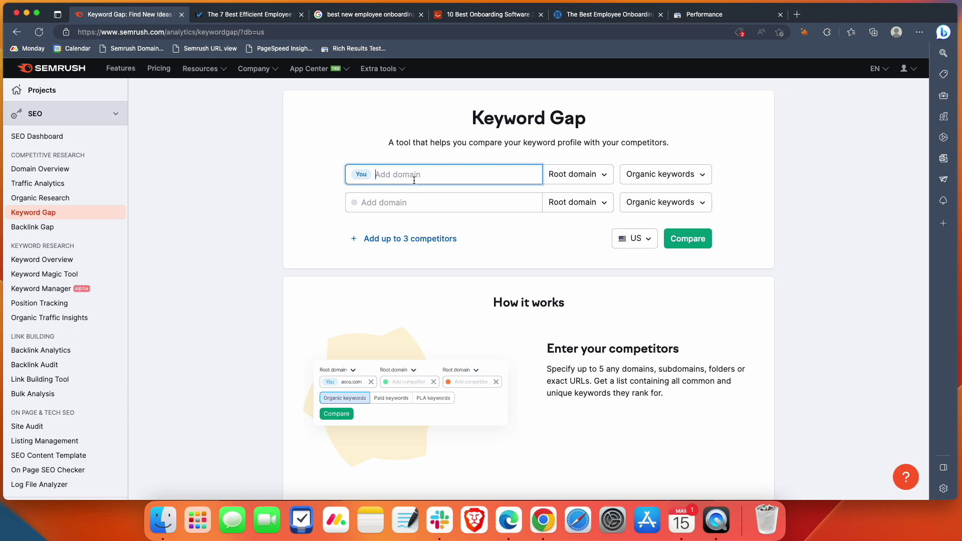
{"action": "key", "text": "super+v"}
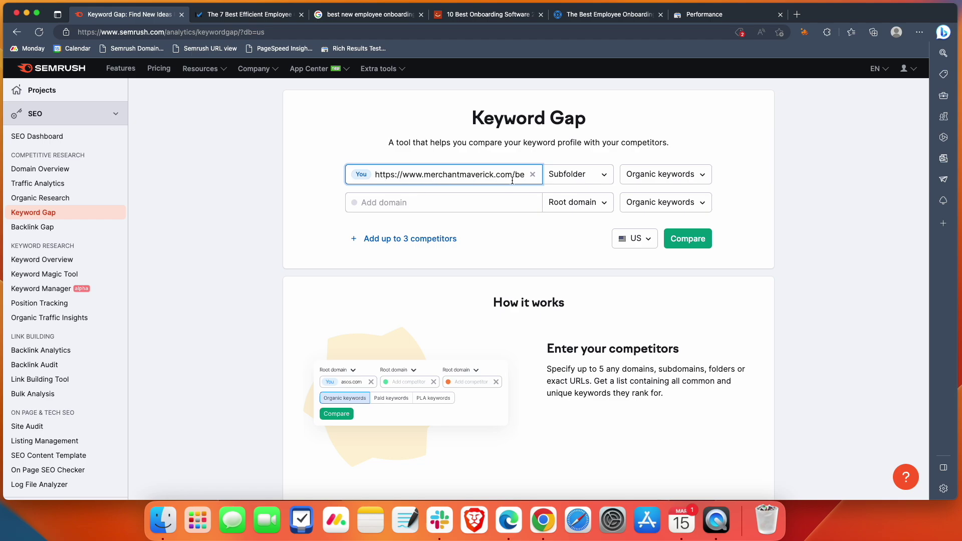
{"action": "left_click", "coordinate": [586, 180]}
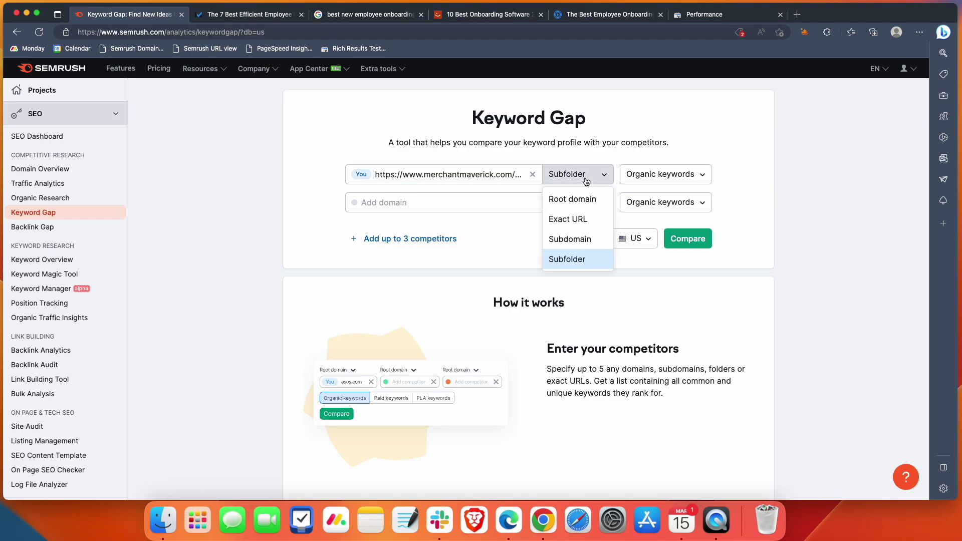
{"action": "left_click", "coordinate": [570, 220]}
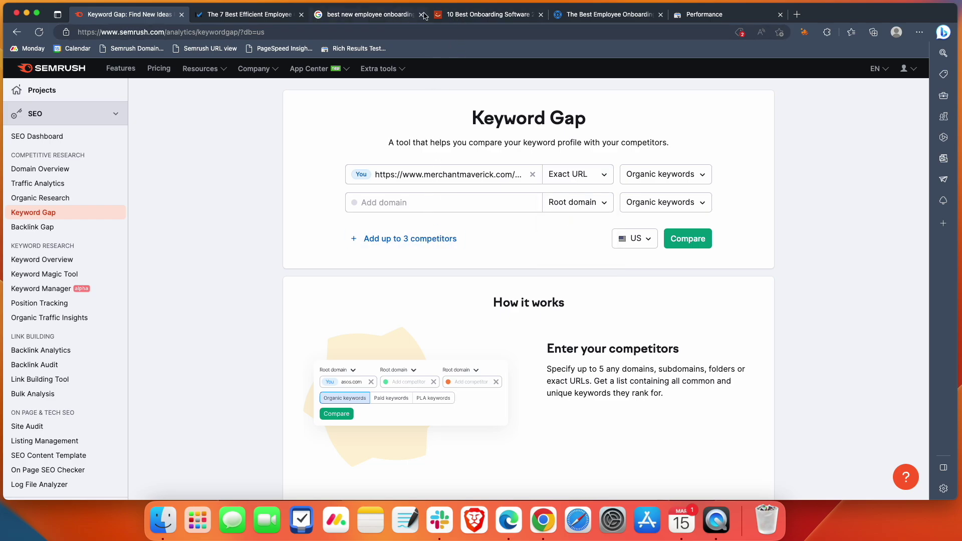
Copy the People Managing People article's URL into Keyword Gap as the first competitor, with its scope set to Exact URL
{"action": "left_click", "coordinate": [482, 15]}
{"action": "left_click", "coordinate": [426, 32]}
{"action": "key", "text": "super+c"}
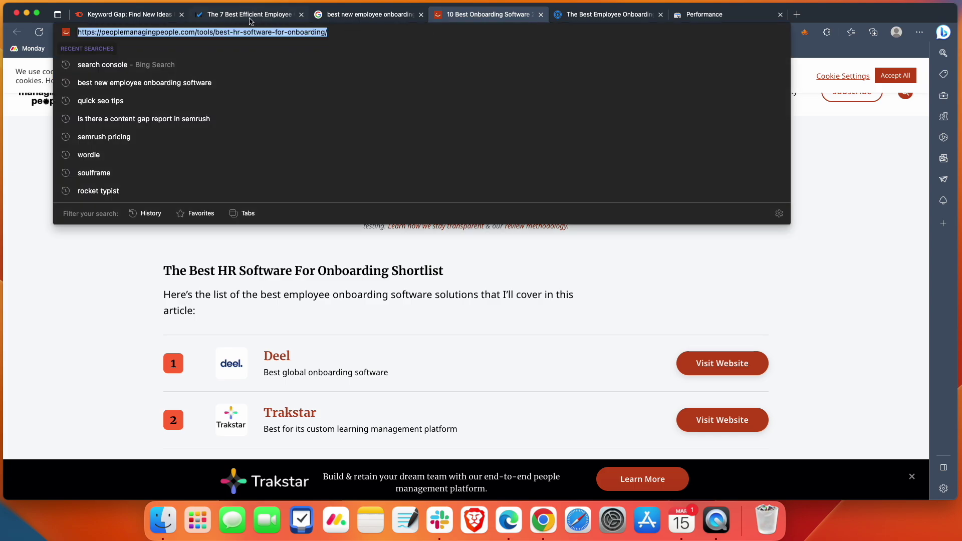
{"action": "left_click", "coordinate": [129, 15]}
{"action": "left_click", "coordinate": [381, 202]}
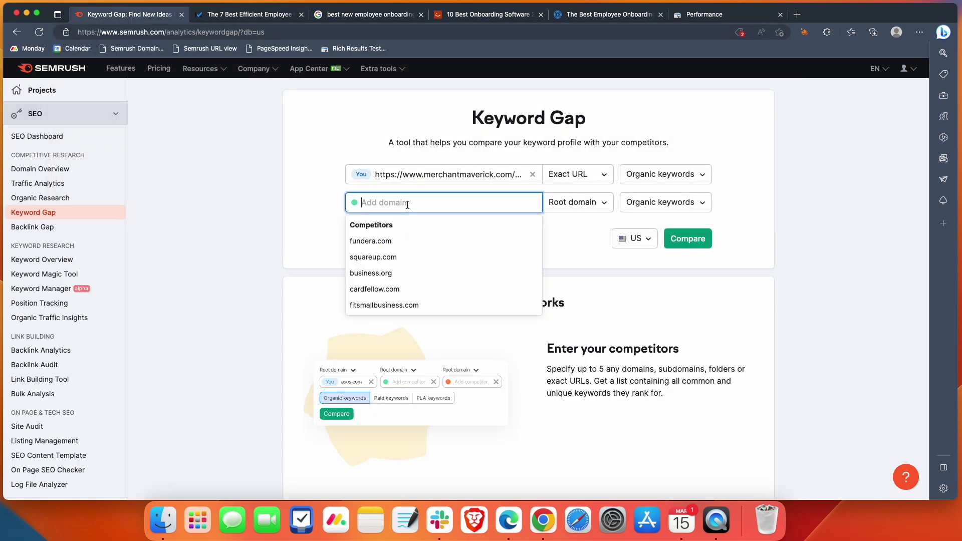
{"action": "key", "text": "super+v"}
{"action": "left_click", "coordinate": [573, 211]}
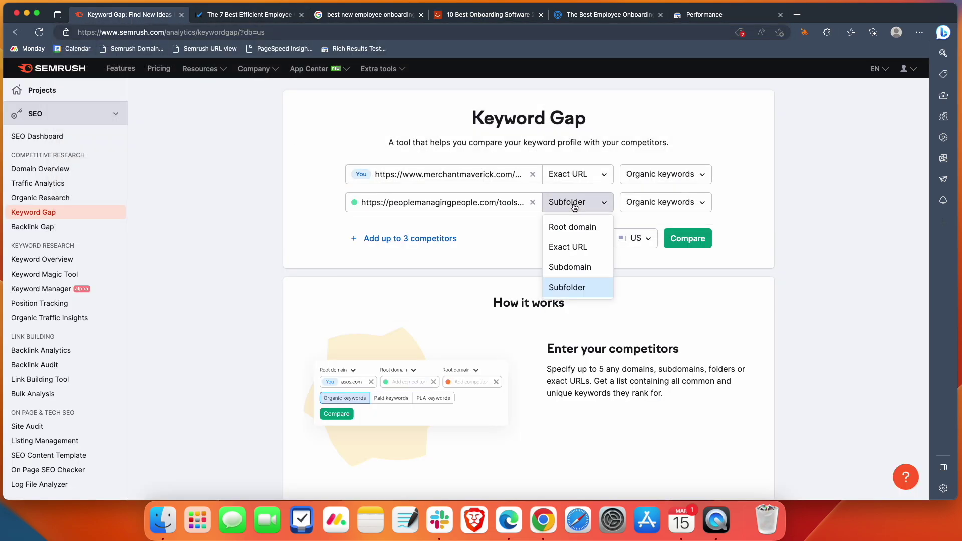
{"action": "left_click", "coordinate": [571, 245]}
{"action": "left_click", "coordinate": [599, 15]}
{"action": "left_click", "coordinate": [526, 33]}
{"action": "key", "text": "super+c"}
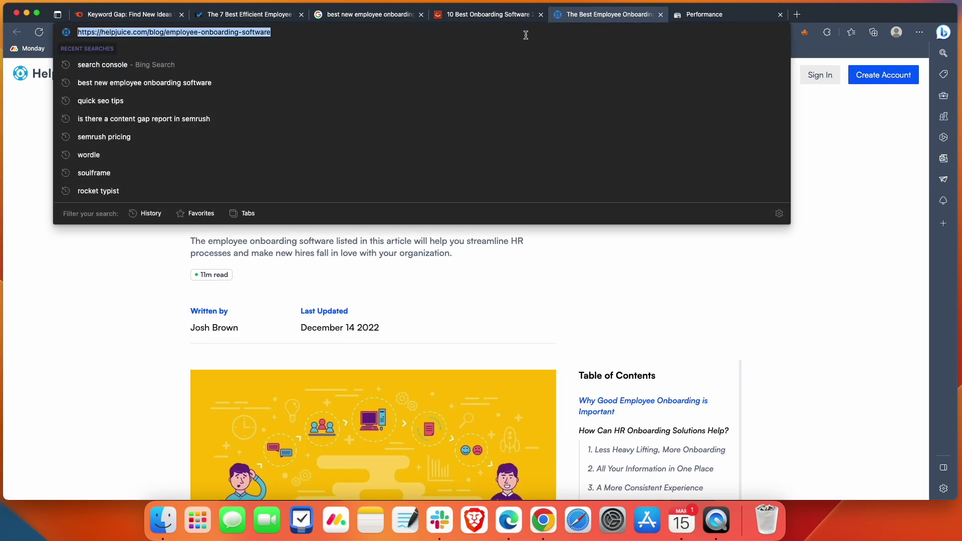
{"action": "left_click", "coordinate": [140, 17]}
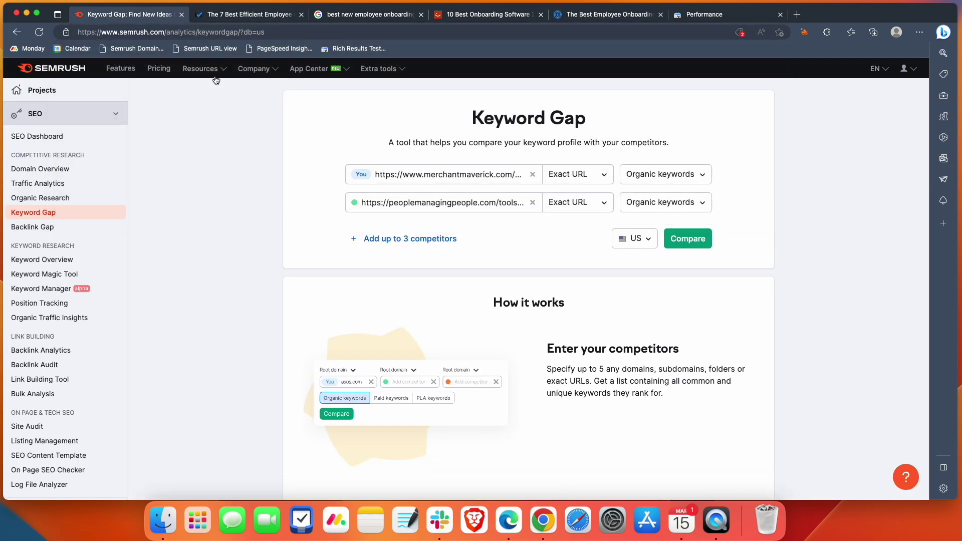
{"action": "left_click", "coordinate": [432, 234]}
{"action": "key", "text": "super+v"}
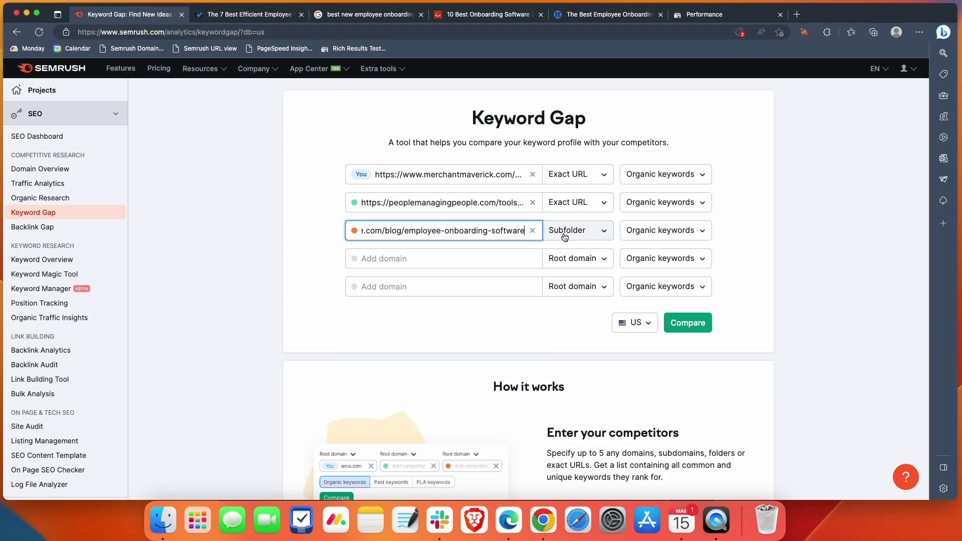
{"action": "left_click", "coordinate": [577, 230]}
{"action": "left_click", "coordinate": [569, 275]}
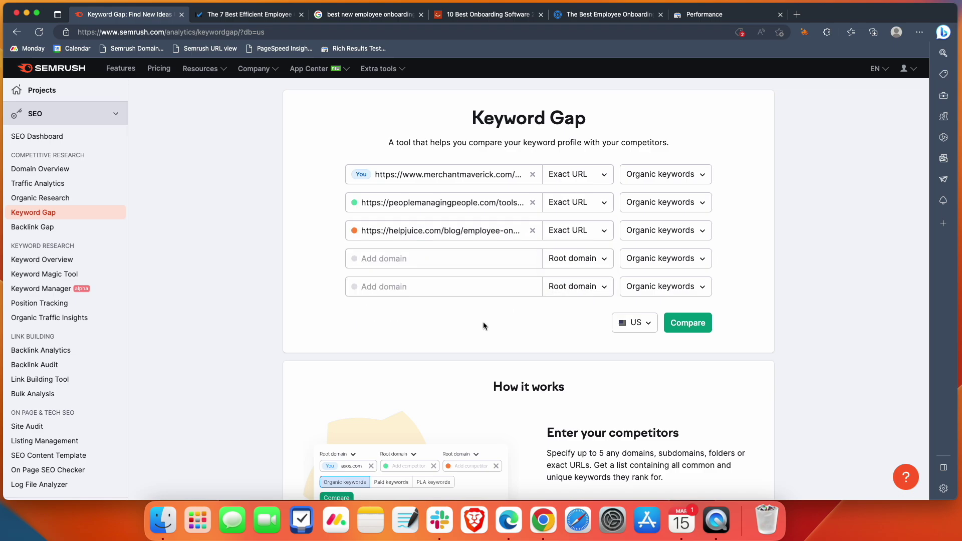
Run the organic keyword comparison of the three URLs for the US and look over the keyword overlap and shared keywords
{"action": "left_click", "coordinate": [698, 327]}
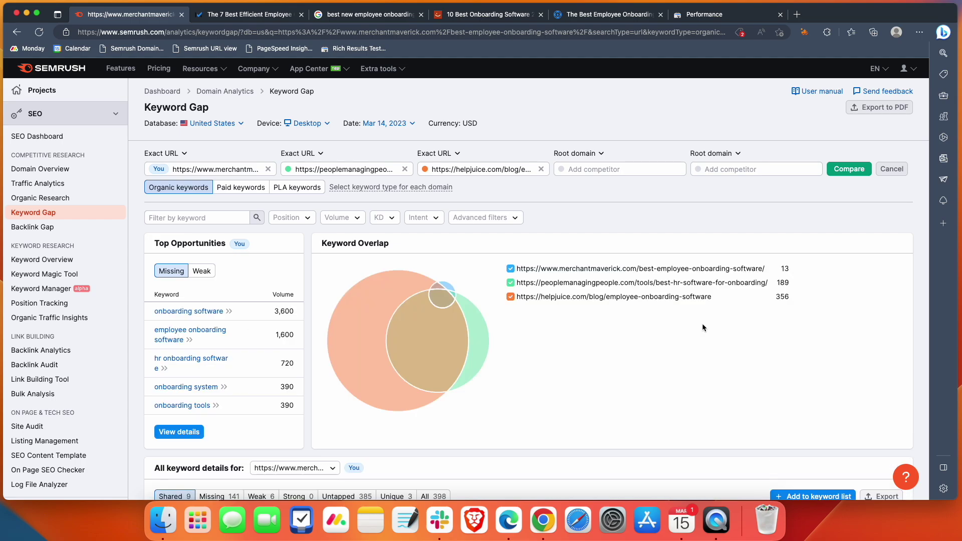
{"action": "scroll", "coordinate": [690, 206], "scroll_direction": "down", "scroll_amount": 5}
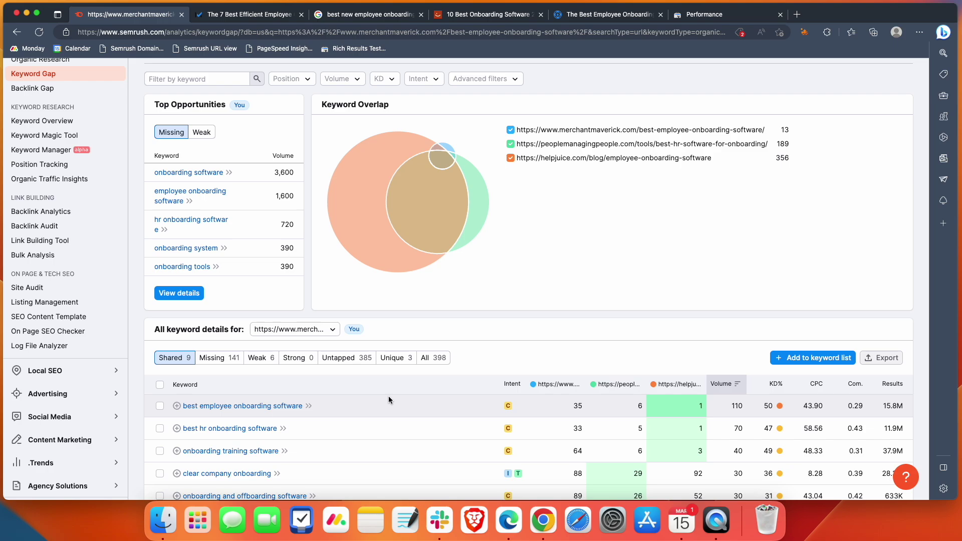
{"action": "scroll", "coordinate": [389, 396], "scroll_direction": "down", "scroll_amount": 1}
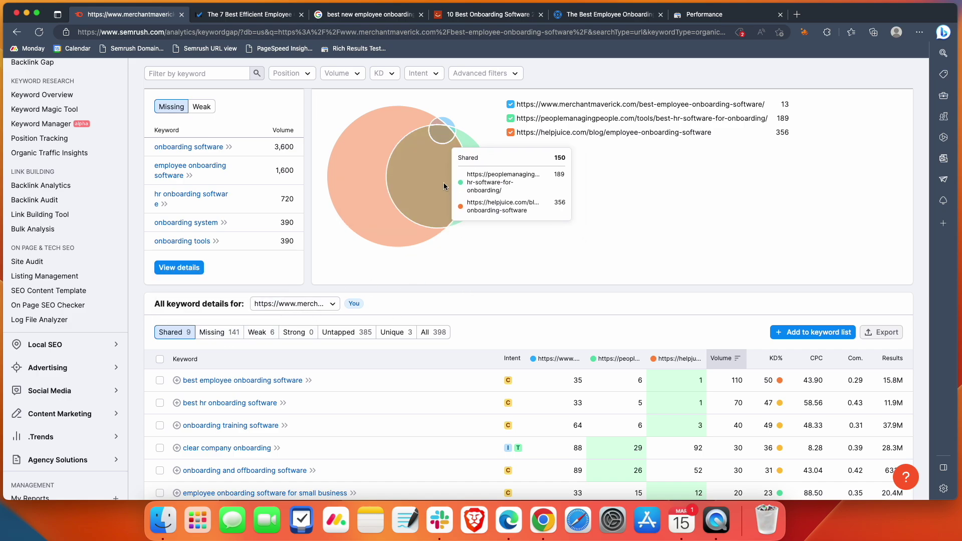
Filter the keyword details to Missing and examine the keywords both competitors rank for but the Merchant Maverick article does not
{"action": "left_click", "coordinate": [213, 332]}
{"action": "scroll", "coordinate": [406, 382], "scroll_direction": "down", "scroll_amount": 2}
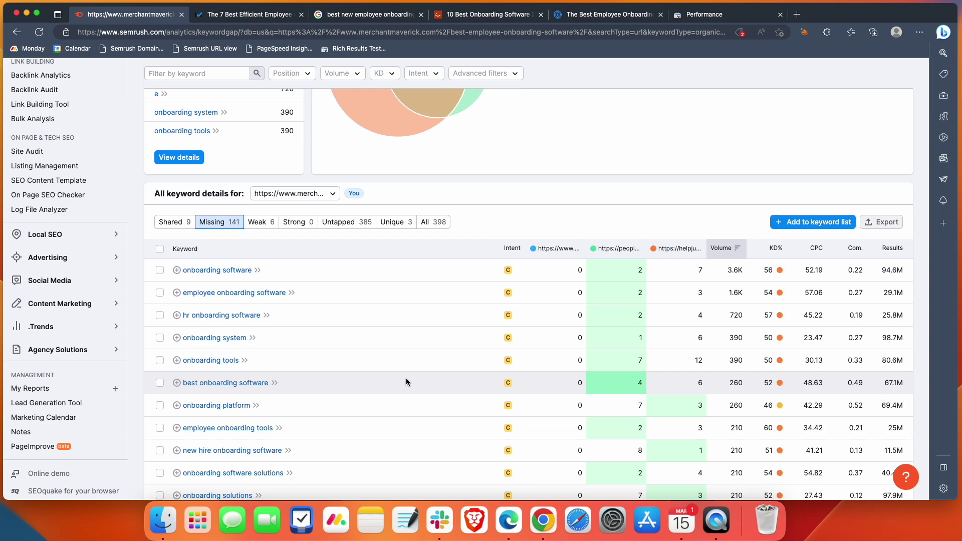
{"action": "scroll", "coordinate": [405, 377], "scroll_direction": "down", "scroll_amount": 1}
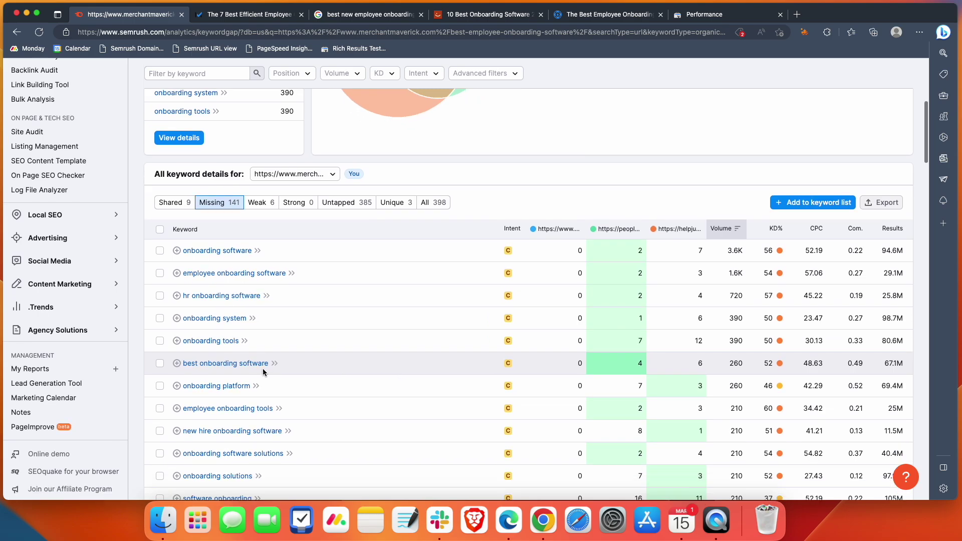
{"action": "scroll", "coordinate": [259, 390], "scroll_direction": "down", "scroll_amount": 2}
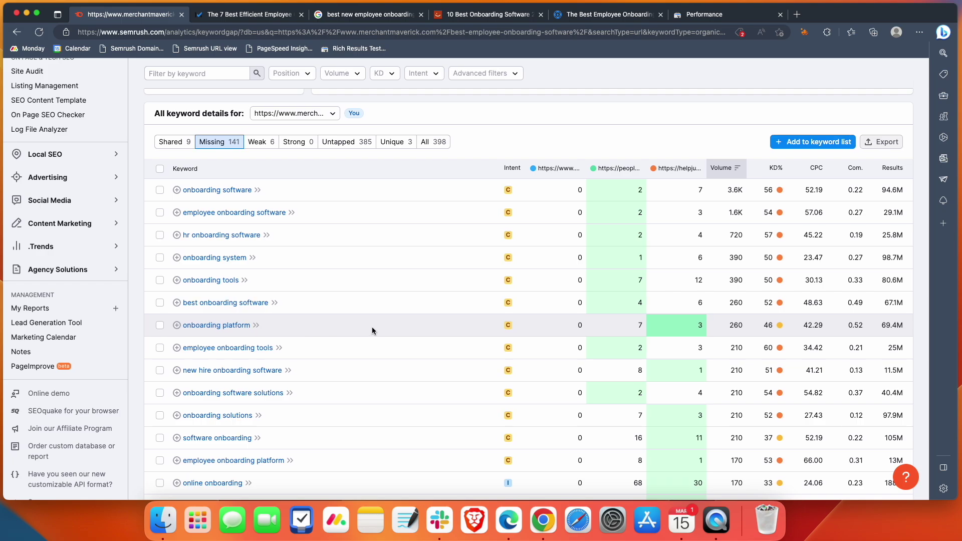
{"action": "scroll", "coordinate": [373, 331], "scroll_direction": "down", "scroll_amount": 1}
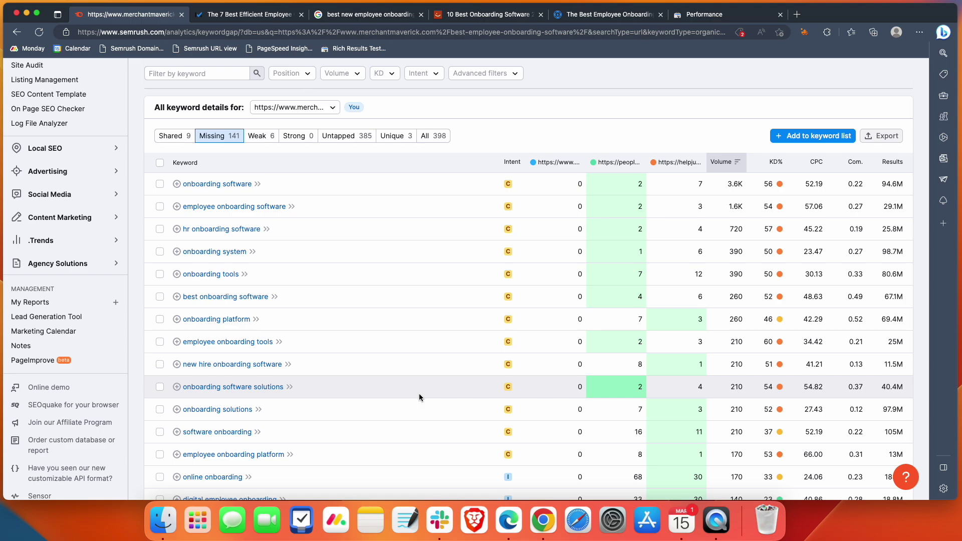
{"action": "scroll", "coordinate": [419, 393], "scroll_direction": "down", "scroll_amount": 5}
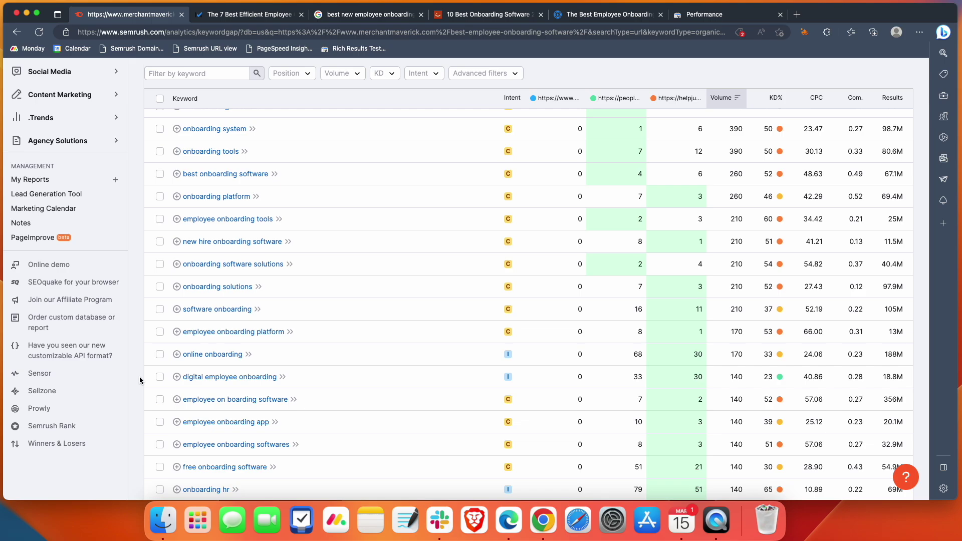
{"action": "scroll", "coordinate": [284, 228], "scroll_direction": "down", "scroll_amount": 5}
{"action": "scroll", "coordinate": [284, 228], "scroll_direction": "up", "scroll_amount": 15}
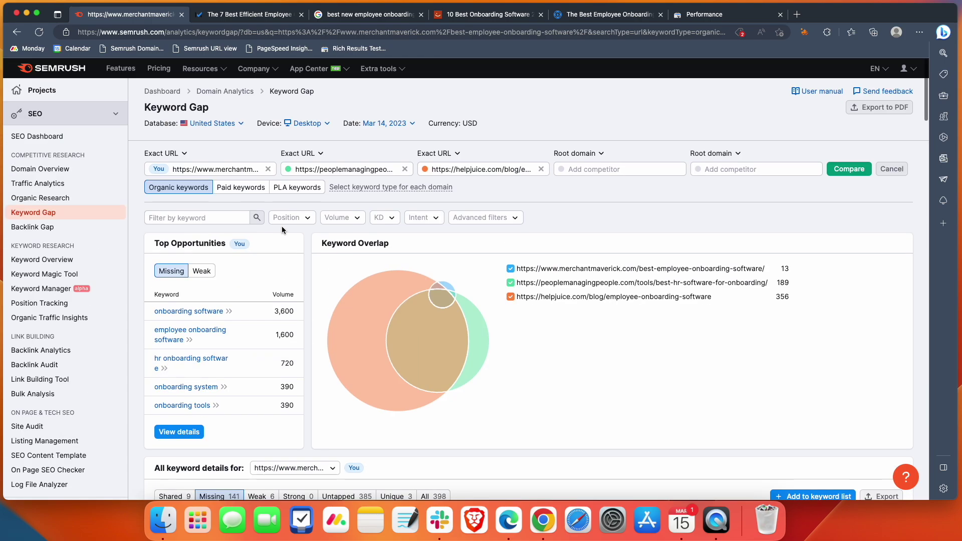